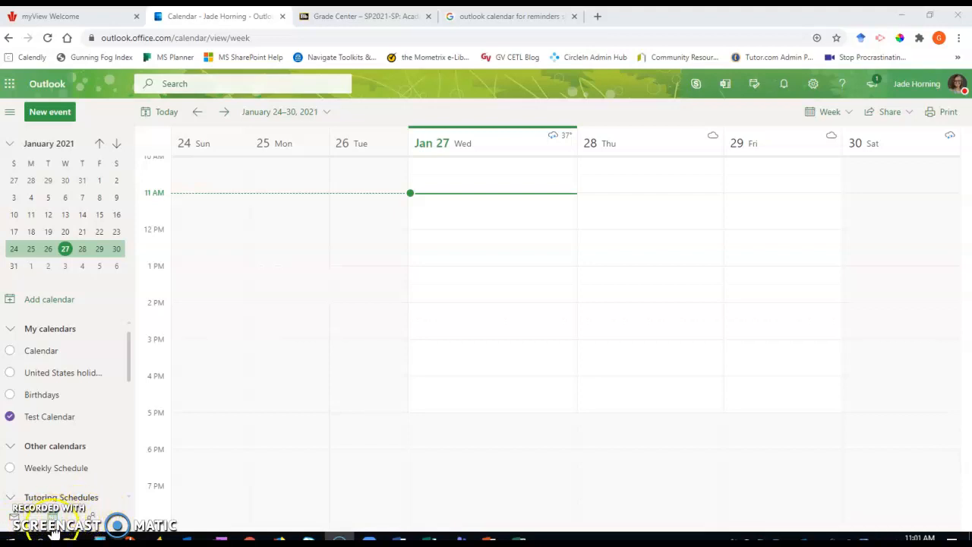
Set the calendar's current time zone to (UTC-06:00) Central Time (US & Canada) and close the settings
click(38, 522)
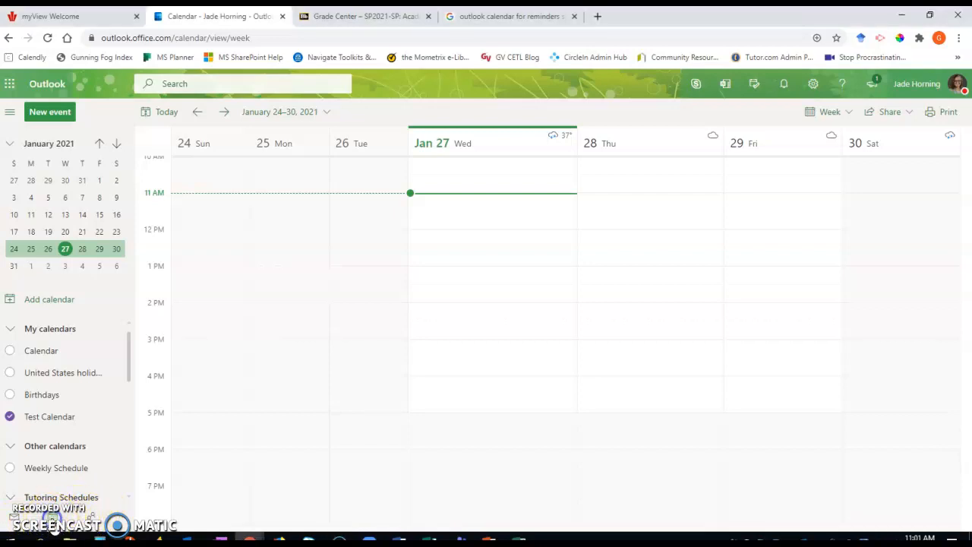
click(368, 293)
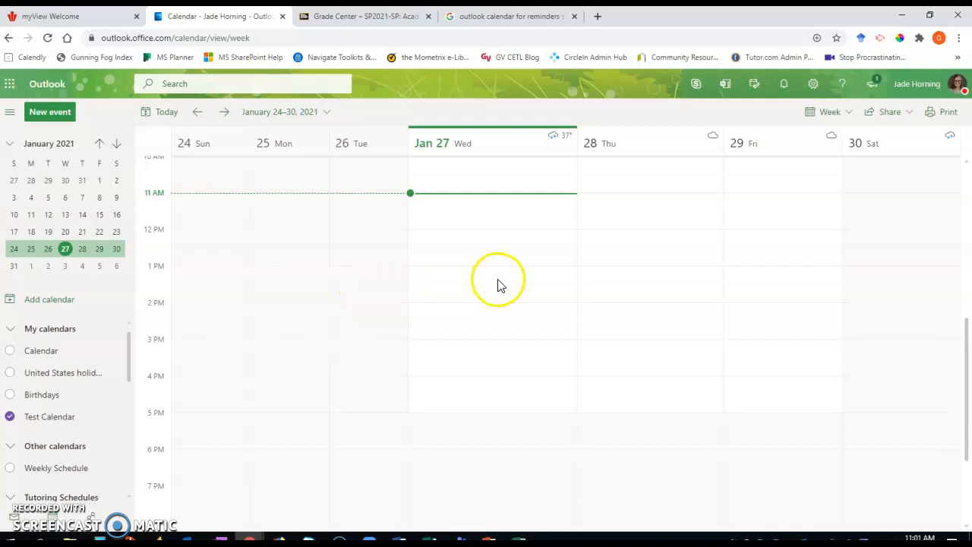
click(813, 85)
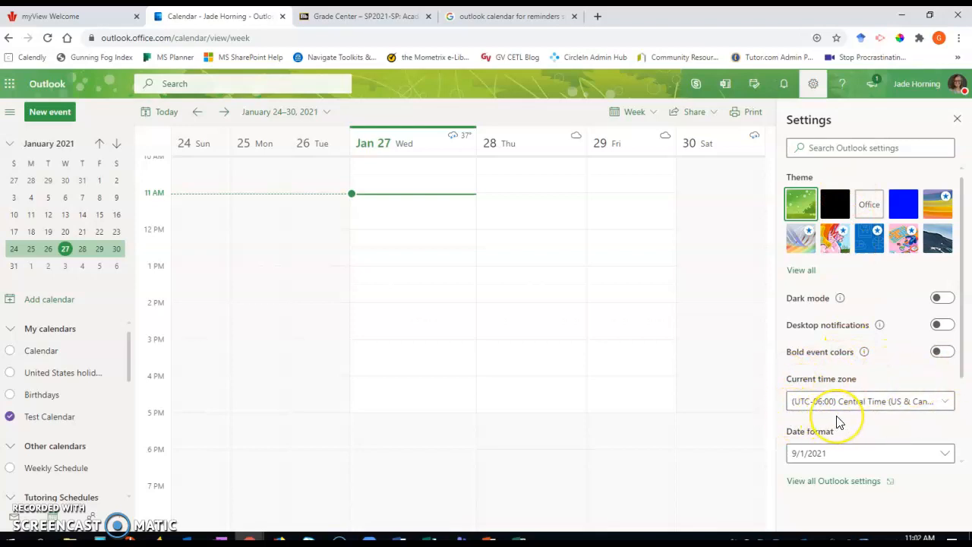
click(946, 402)
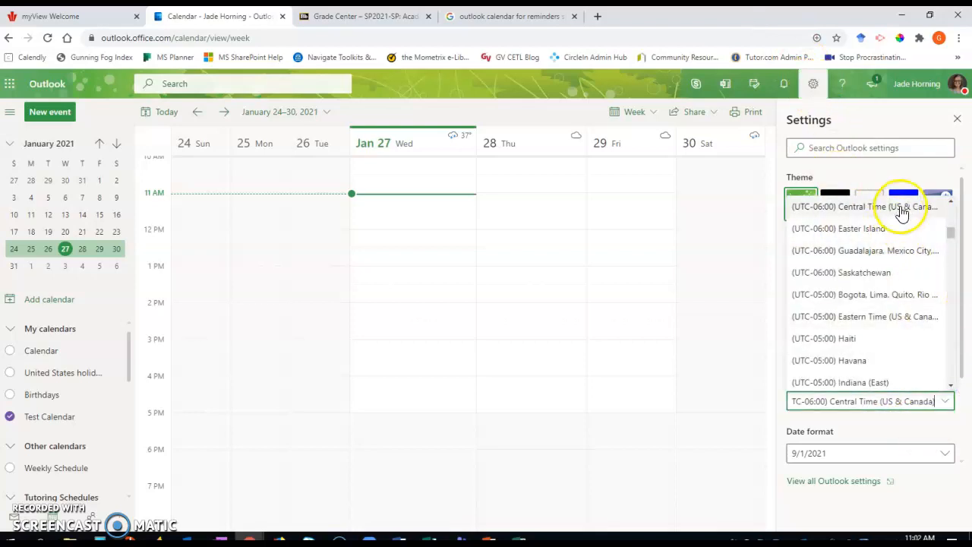
click(840, 209)
click(813, 83)
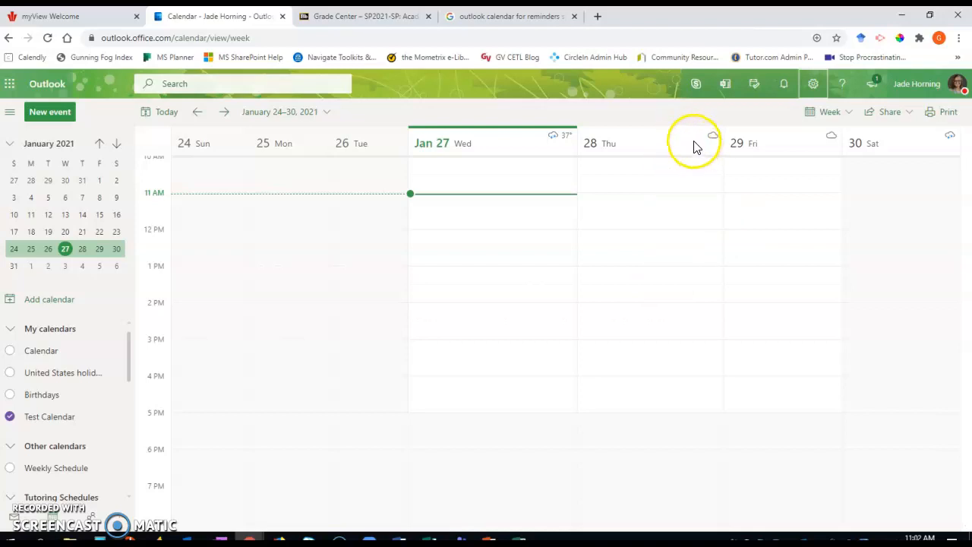
Start an all-day event titled "MATH 096 Quiz" on Friday, January 29, 2021 in Test Calendar and open its full details form
click(815, 152)
click(822, 164)
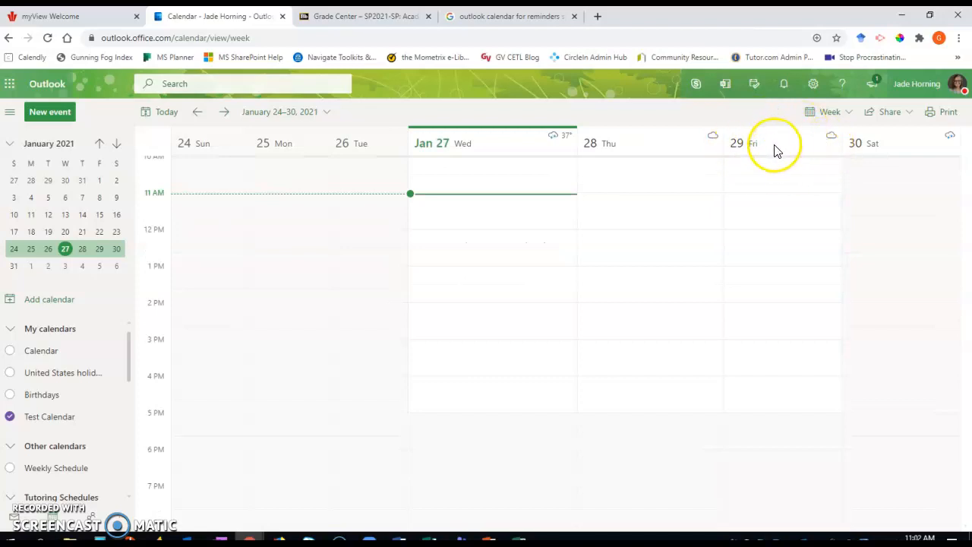
click(794, 144)
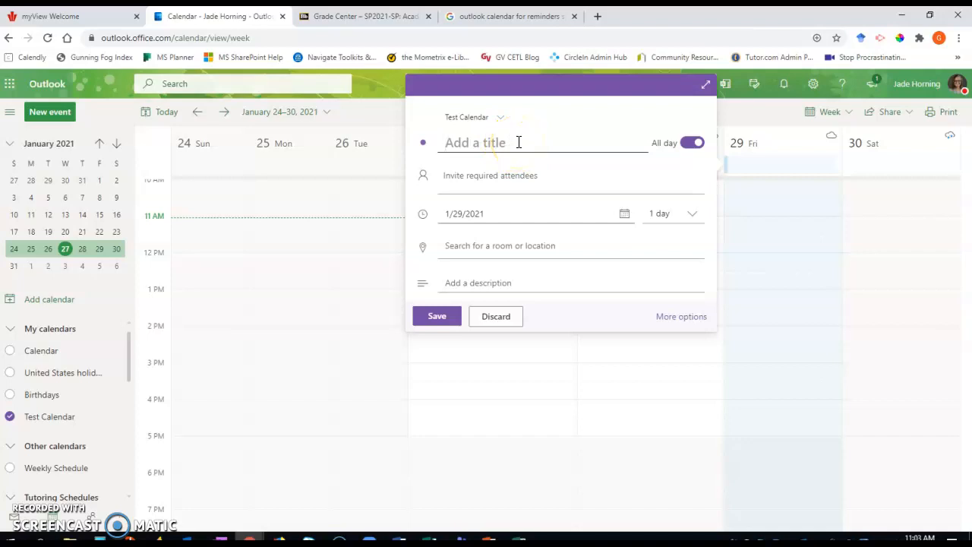
text(Q)
key(BackSpace)
text(MATH 096 Quiz)
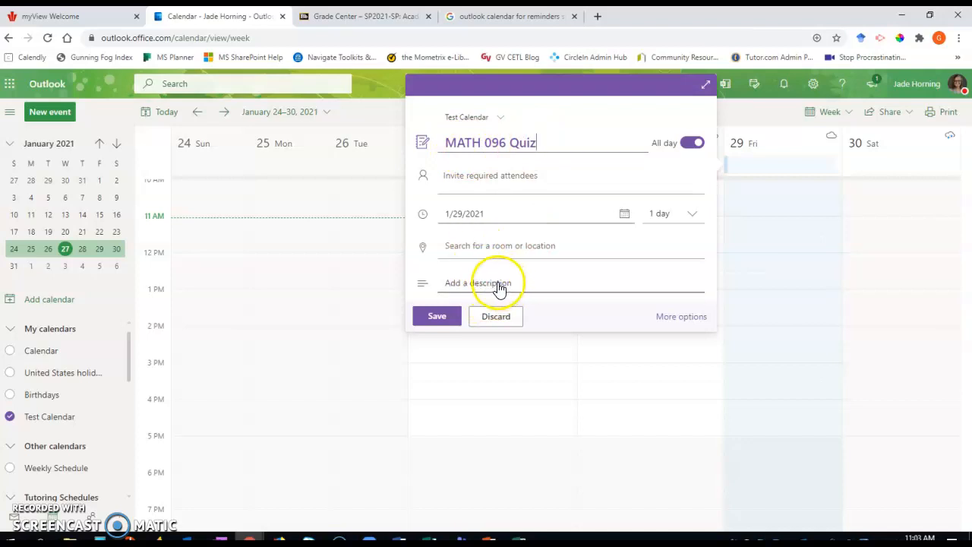
click(683, 318)
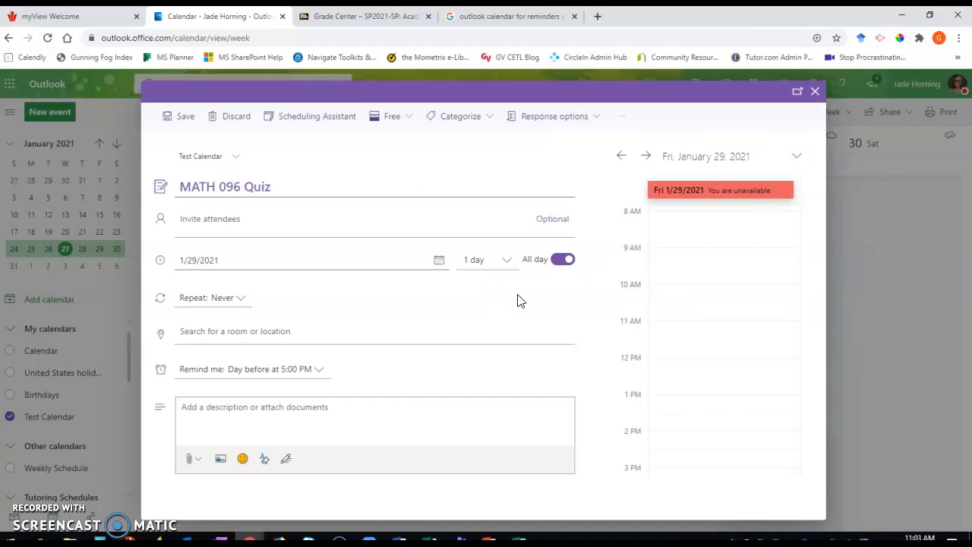
Examine the quiz event's reminder times and the timing choices for an email reminder, without adding one
click(319, 370)
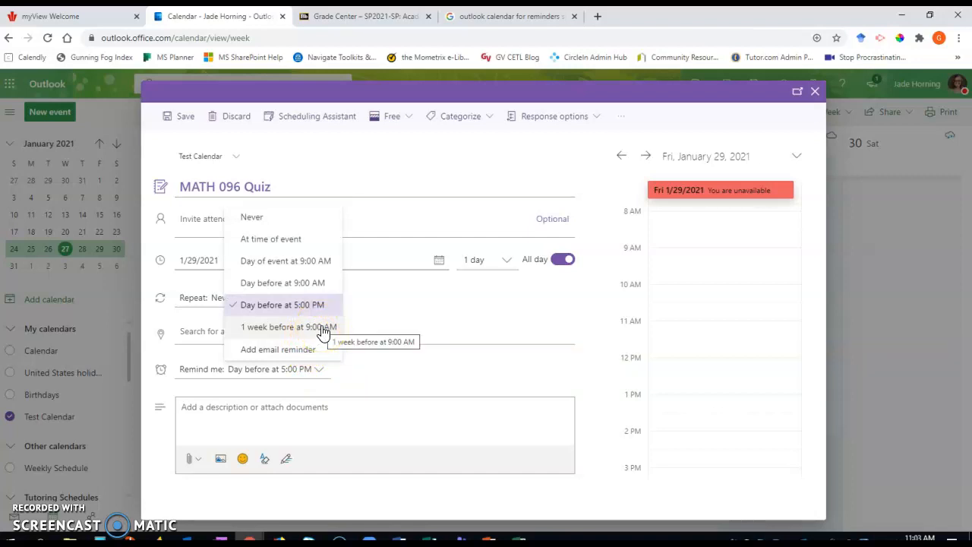
click(322, 284)
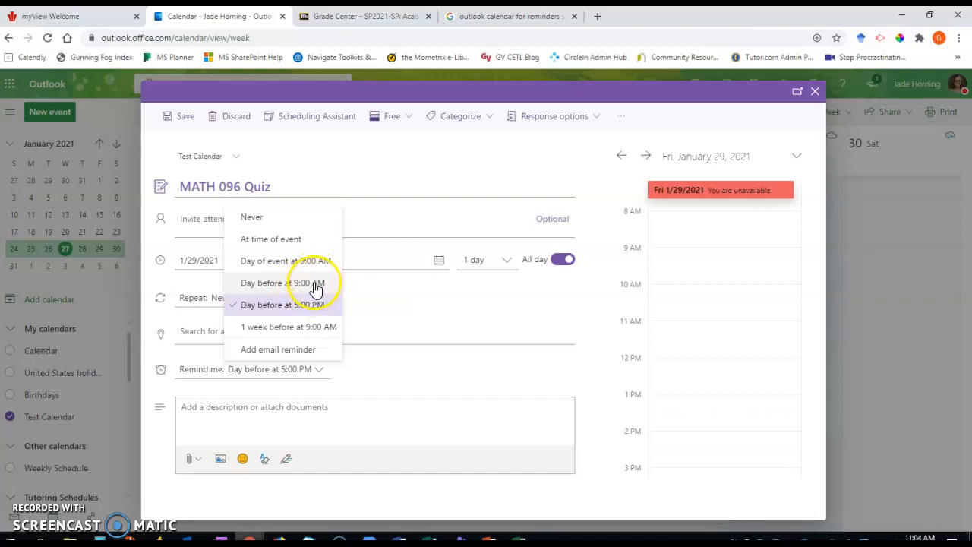
click(302, 351)
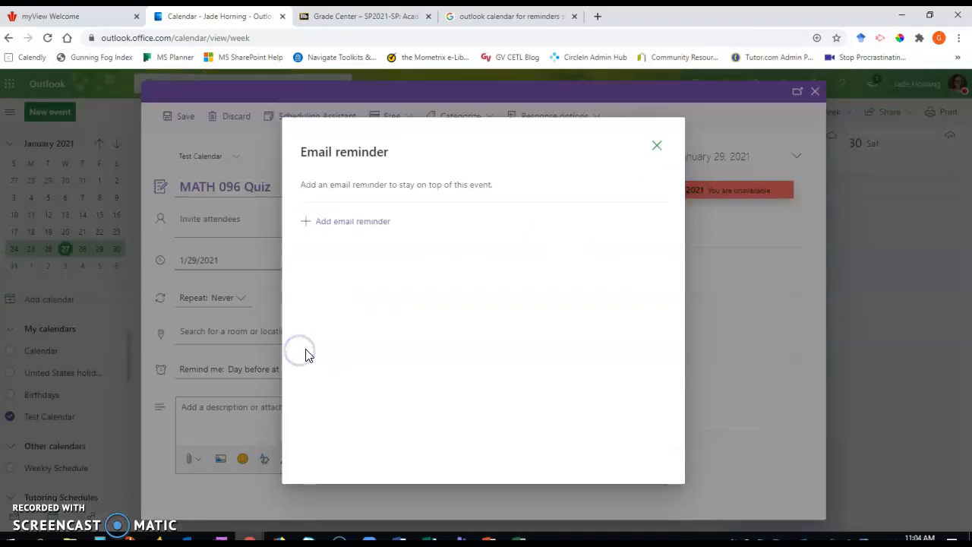
click(348, 222)
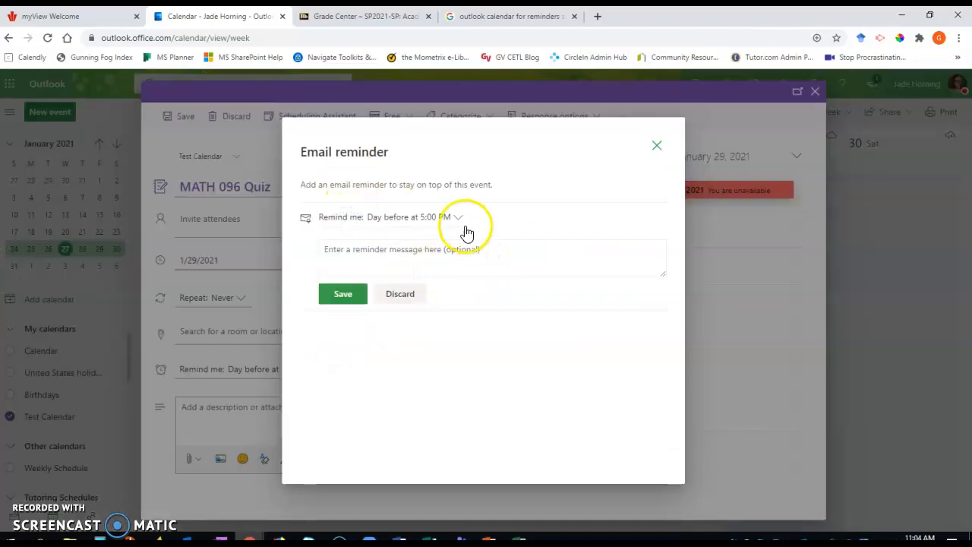
click(454, 219)
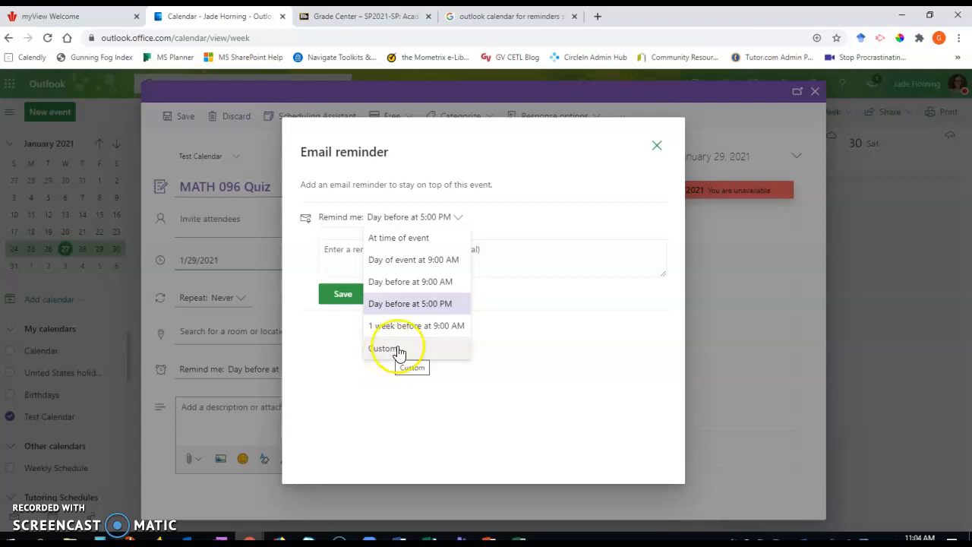
click(521, 306)
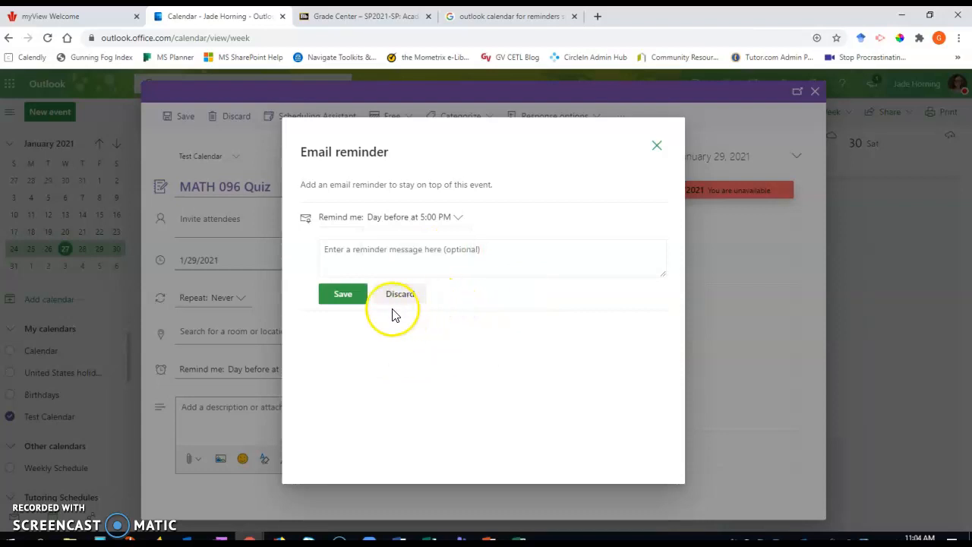
click(657, 145)
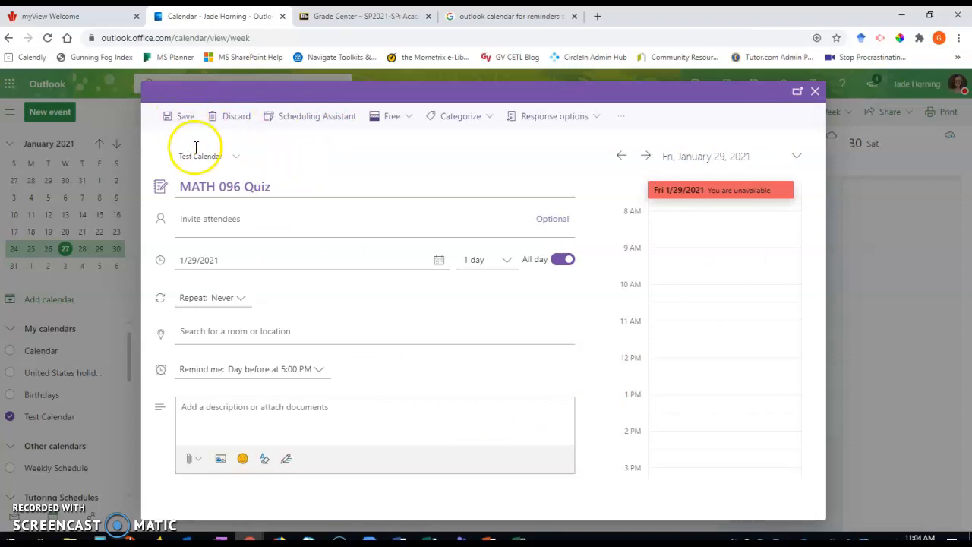
Save the MATH 096 Quiz event with its reminder kept at the day before at 5:00 PM
click(186, 122)
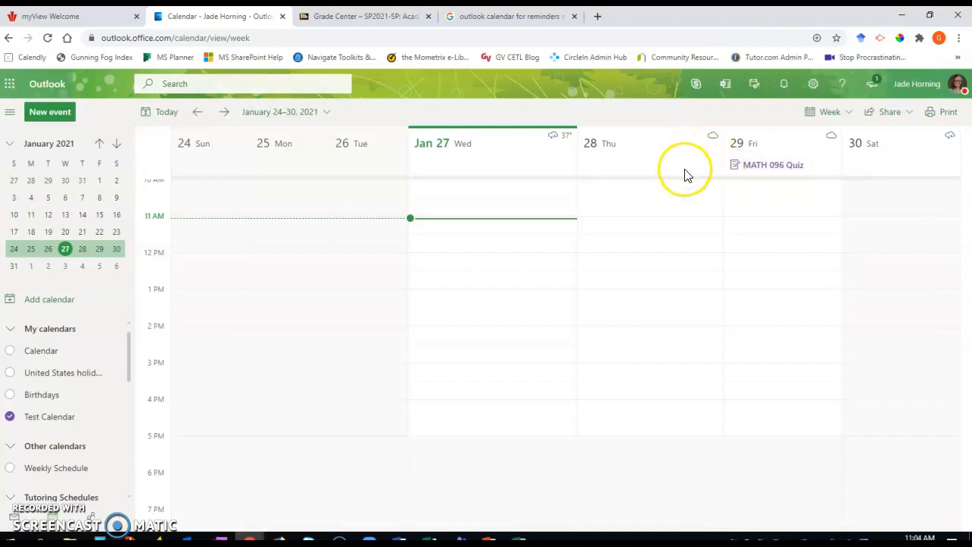
Start an all-day event titled "ENGL 101 Paper 1 Due" on Friday, February 12, 2021 and open its full details form
click(226, 114)
click(226, 113)
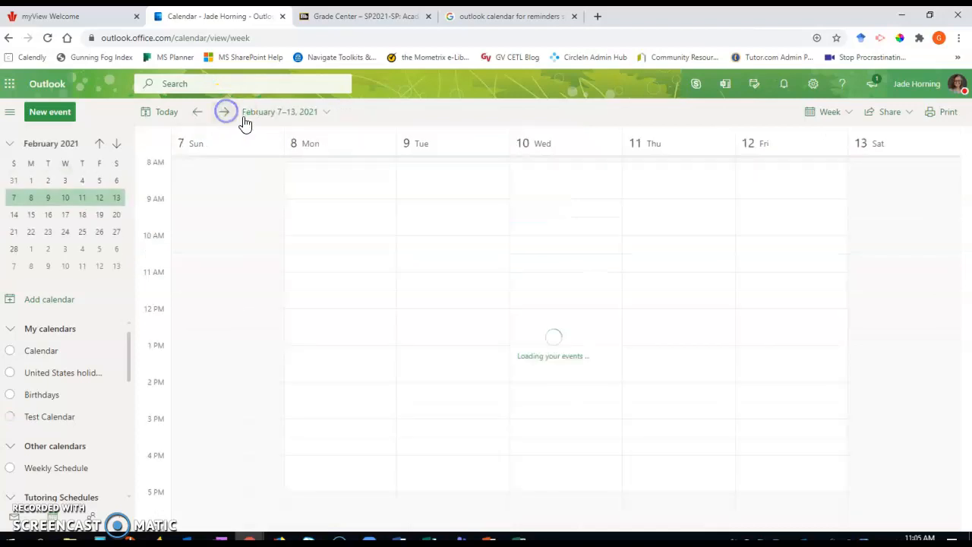
click(810, 149)
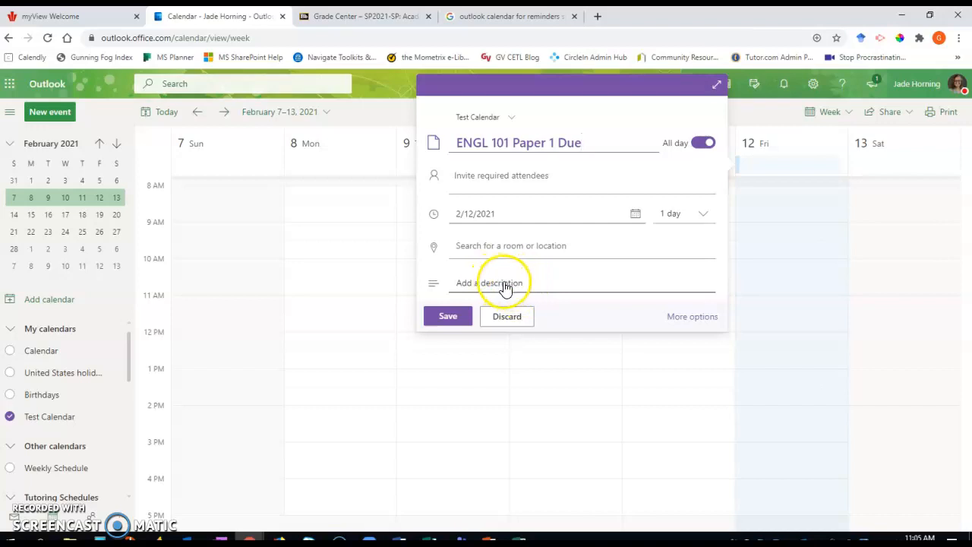
click(703, 318)
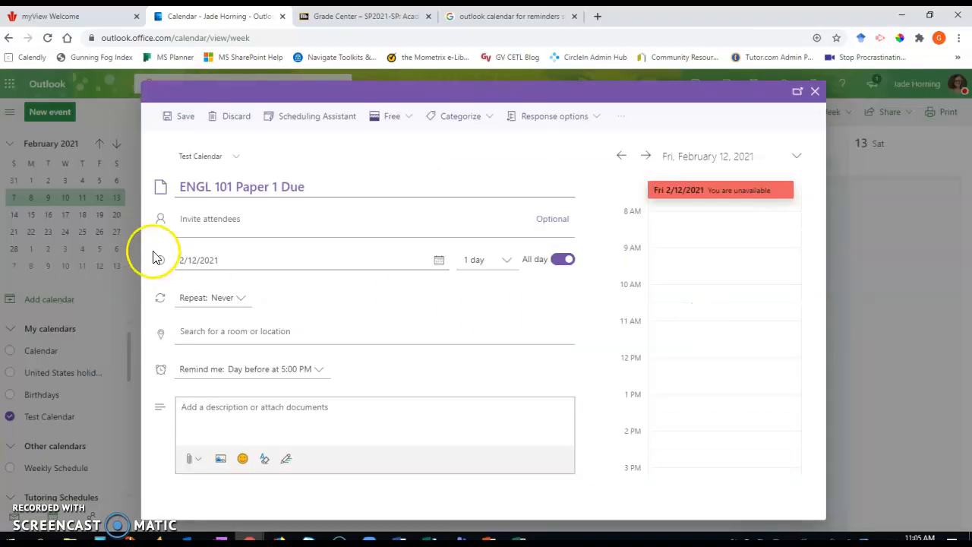
Set the paper event's reminder to 1 week before at 9:00 AM and save the event
click(320, 370)
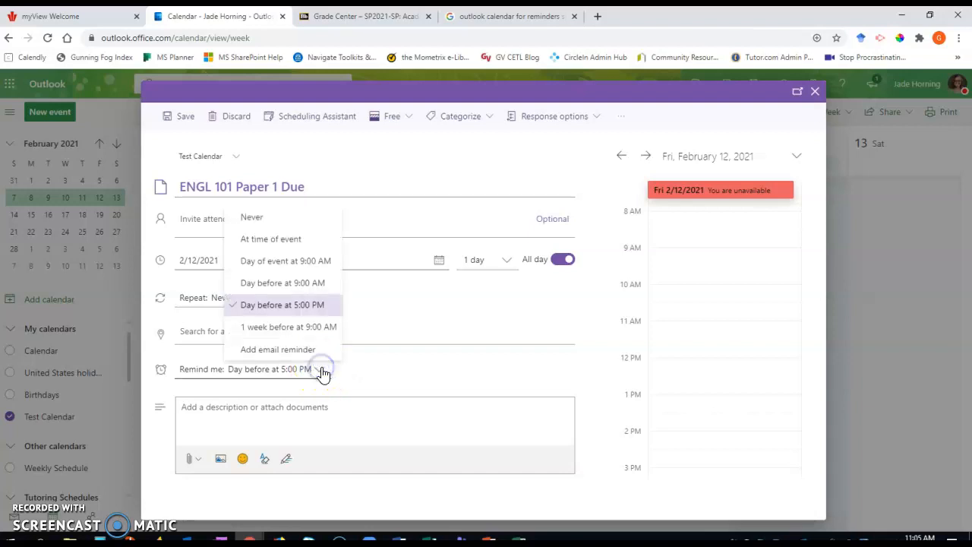
click(322, 329)
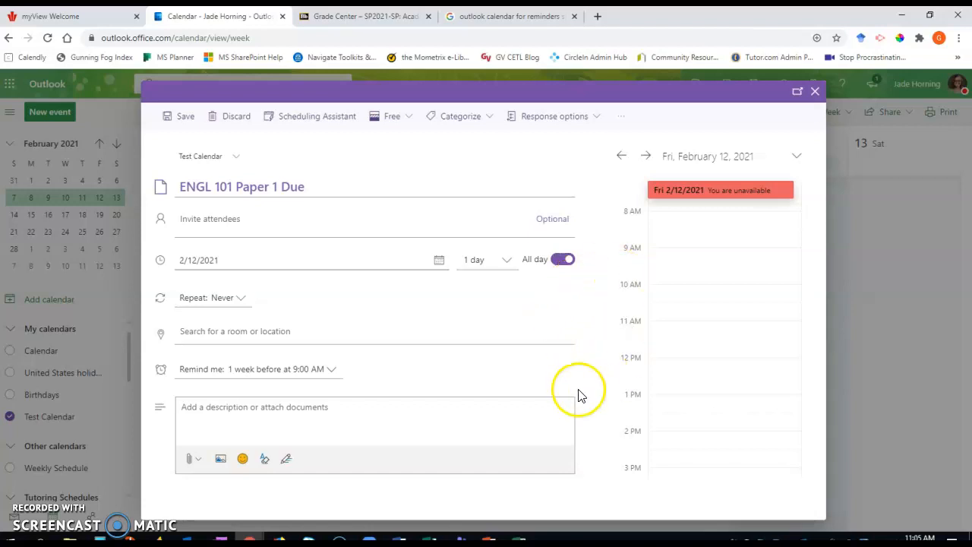
click(181, 116)
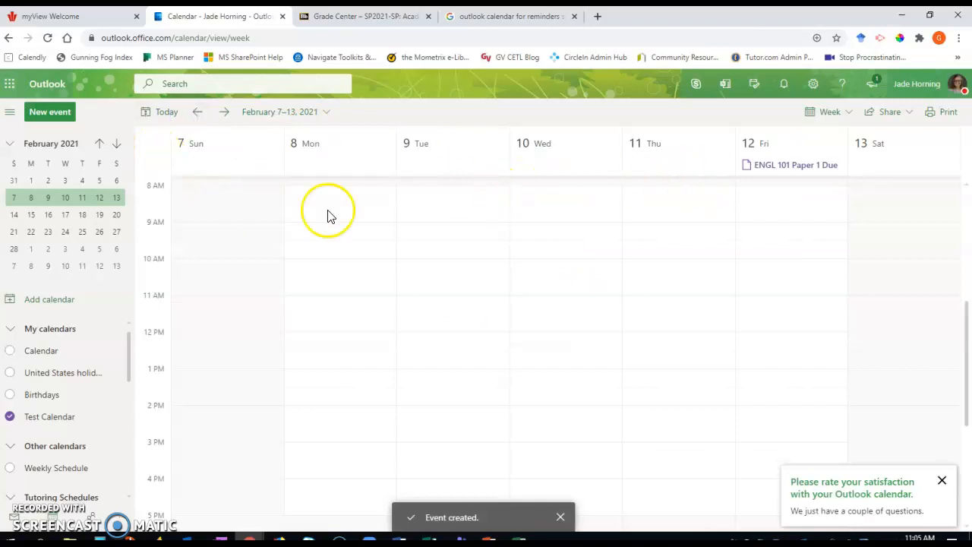
Start an all-day event titled "SOCS 101 Discussion Board Post Due" on Thursday, January 28, 2021, in its full details form
click(196, 112)
click(197, 112)
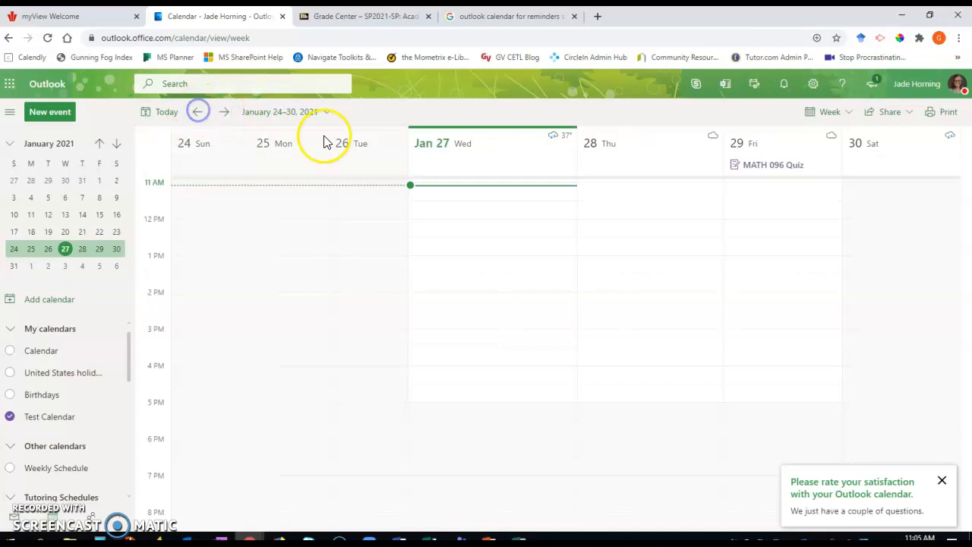
double_click(604, 171)
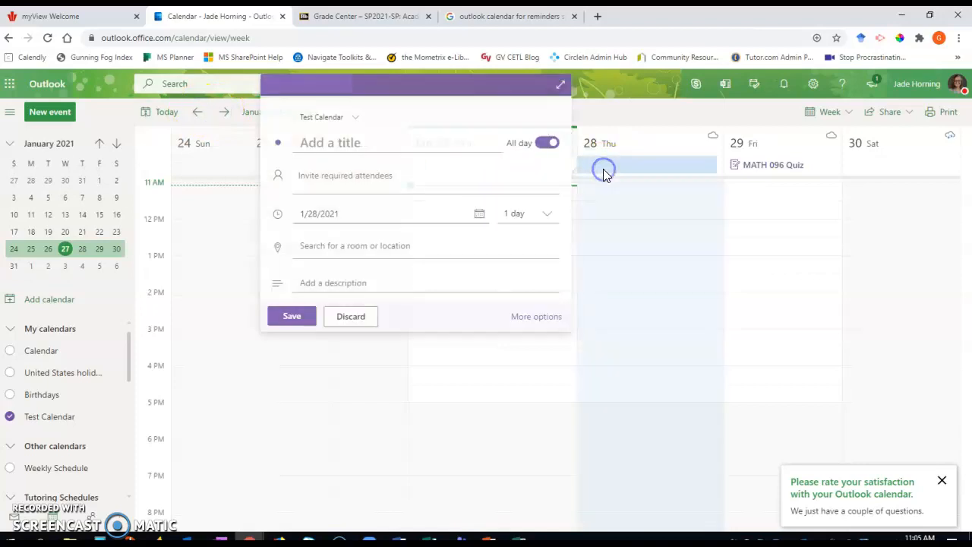
click(266, 187)
text(Di)
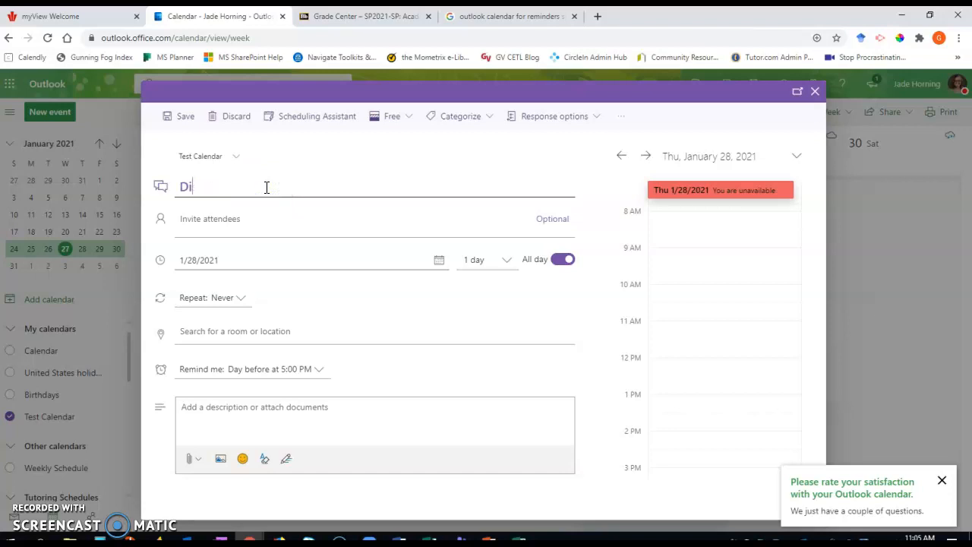
text(sSOCS 101 Discussion Board Post Due)
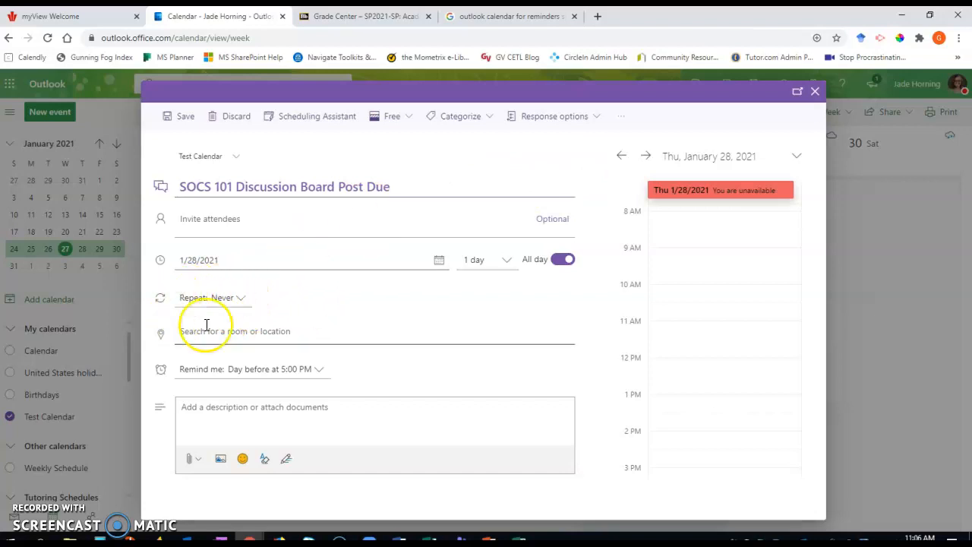
Make the discussion board event repeat every 1 week on Thursday until Apr 16, 2021
click(241, 298)
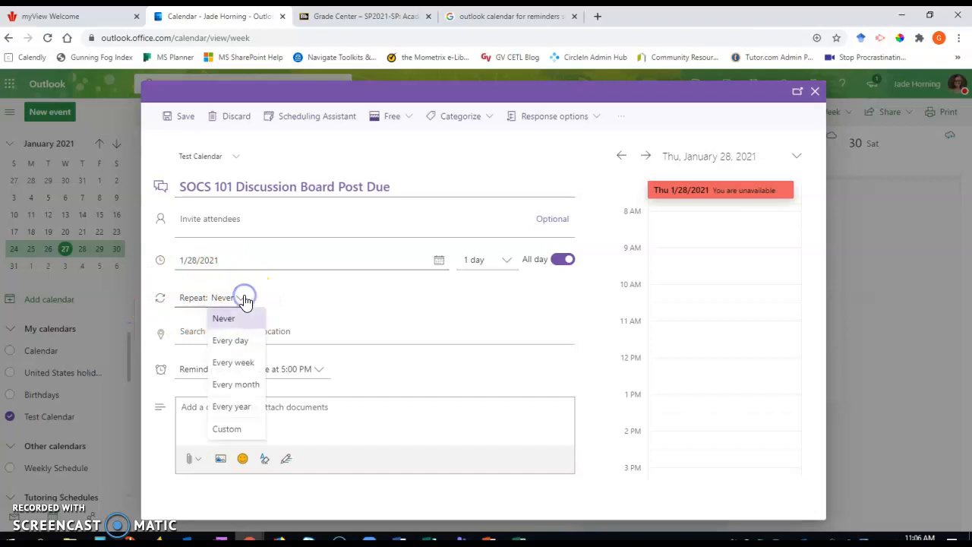
click(244, 363)
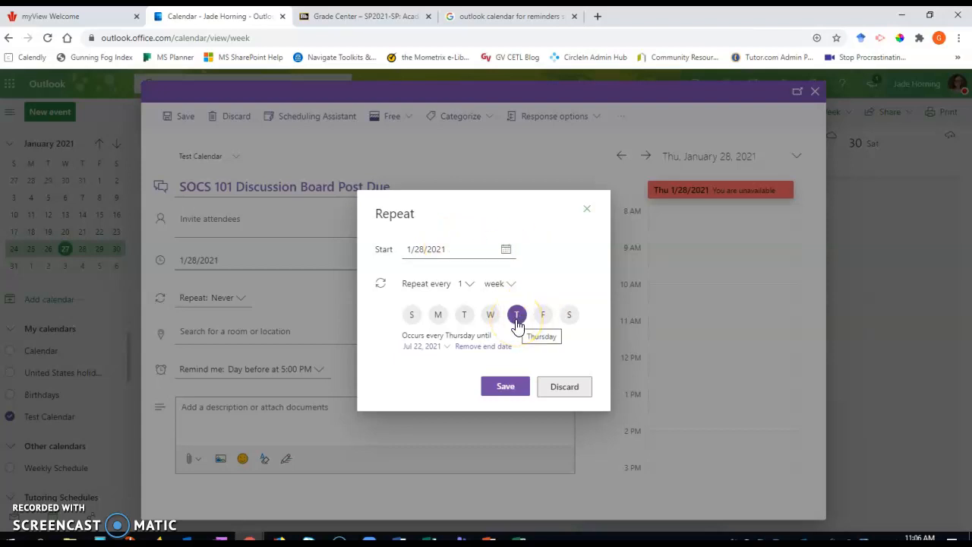
click(469, 282)
click(471, 284)
click(448, 348)
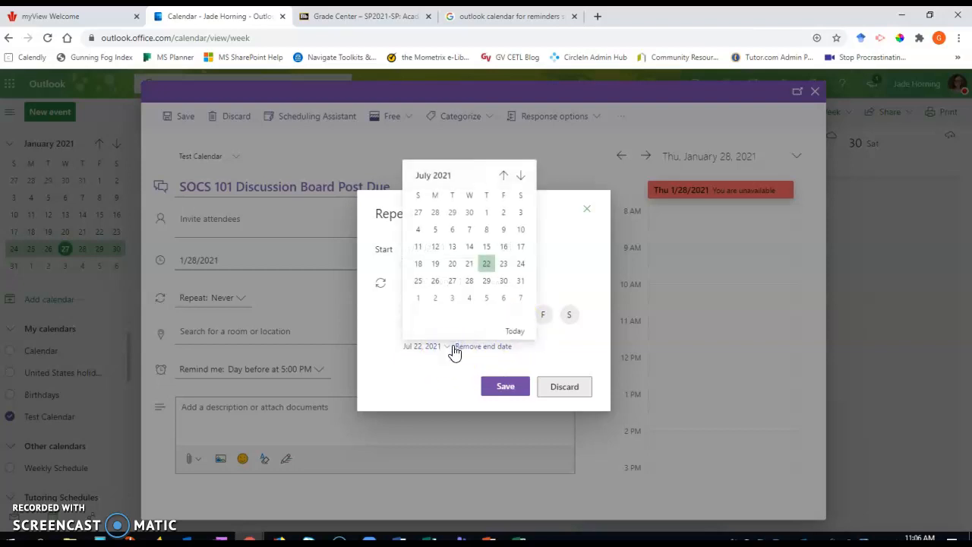
click(505, 175)
click(505, 175)
click(505, 175)
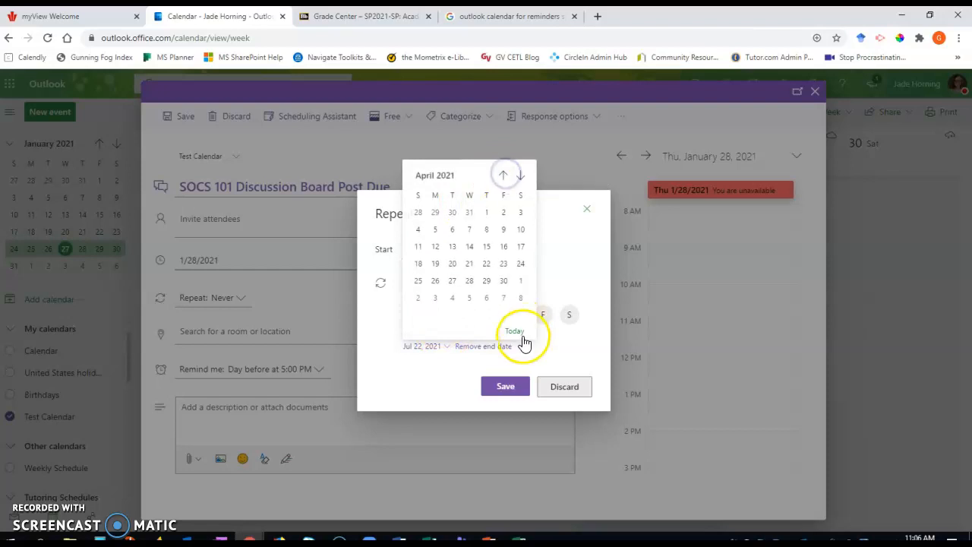
click(503, 247)
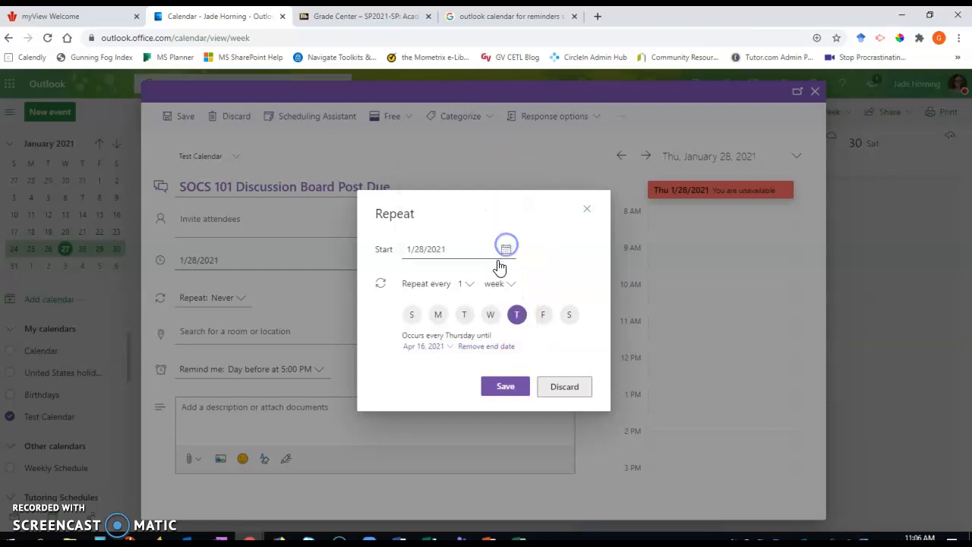
click(509, 389)
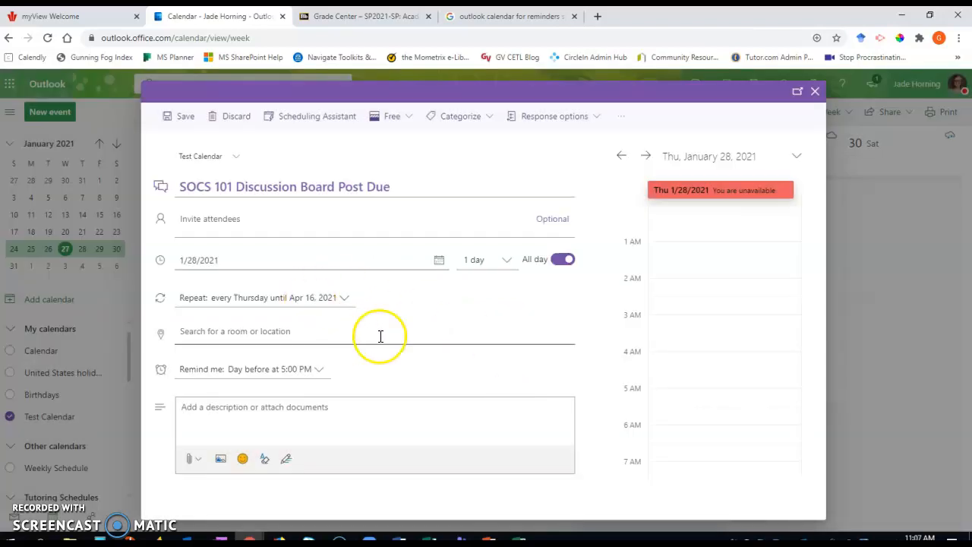
Set the discussion board event's reminder to the day of the event at 9:00 AM and save the event
click(318, 370)
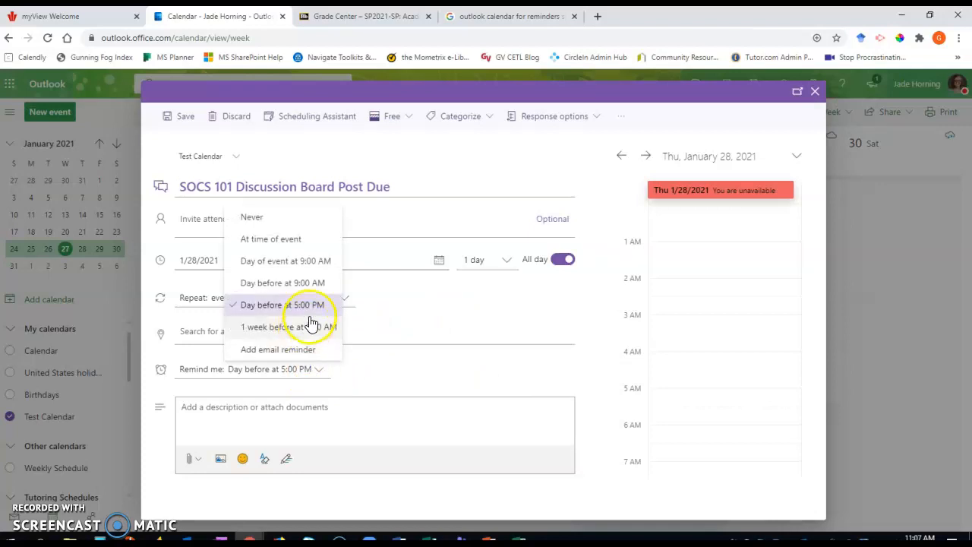
click(306, 260)
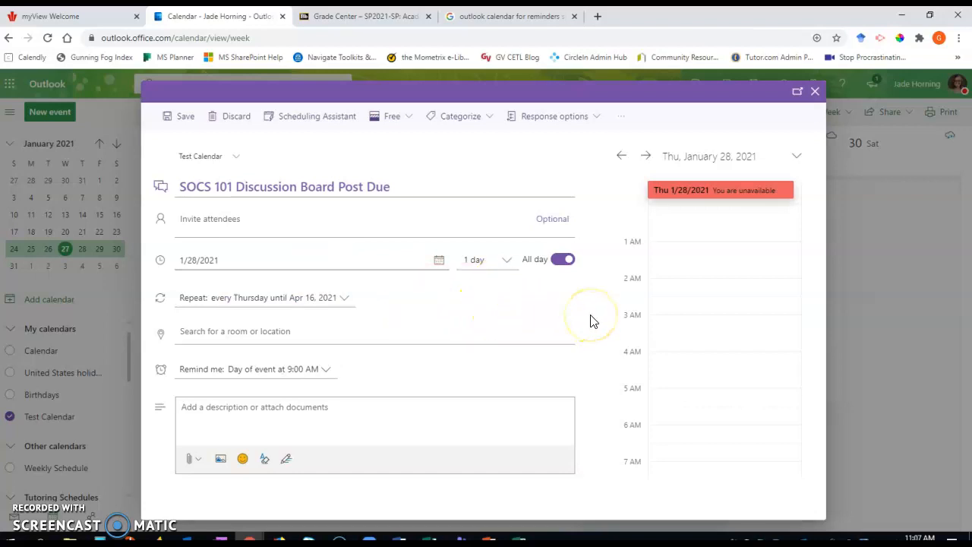
click(186, 123)
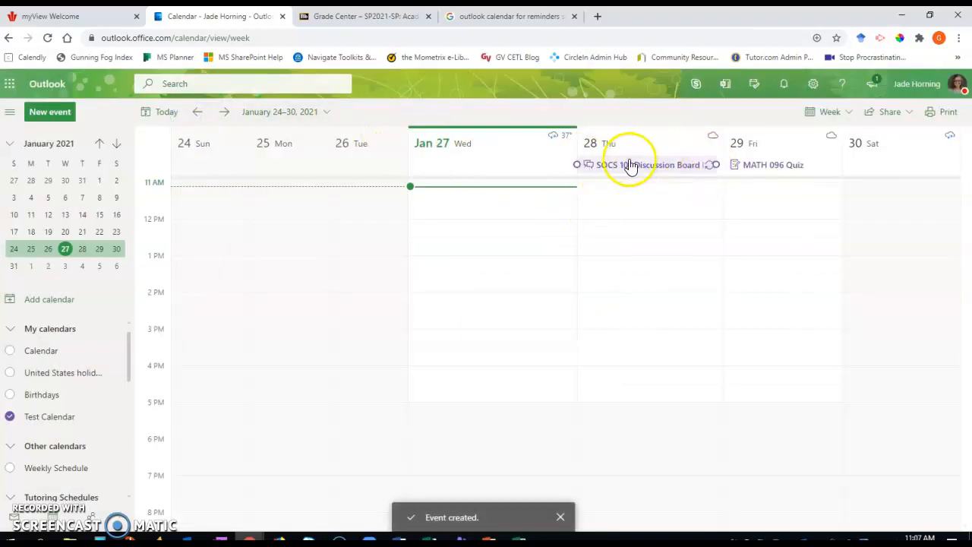
Check the following weeks through February 21–27, 2021 for the recurring SOCS 101 event, then return to the week of January 31
click(224, 113)
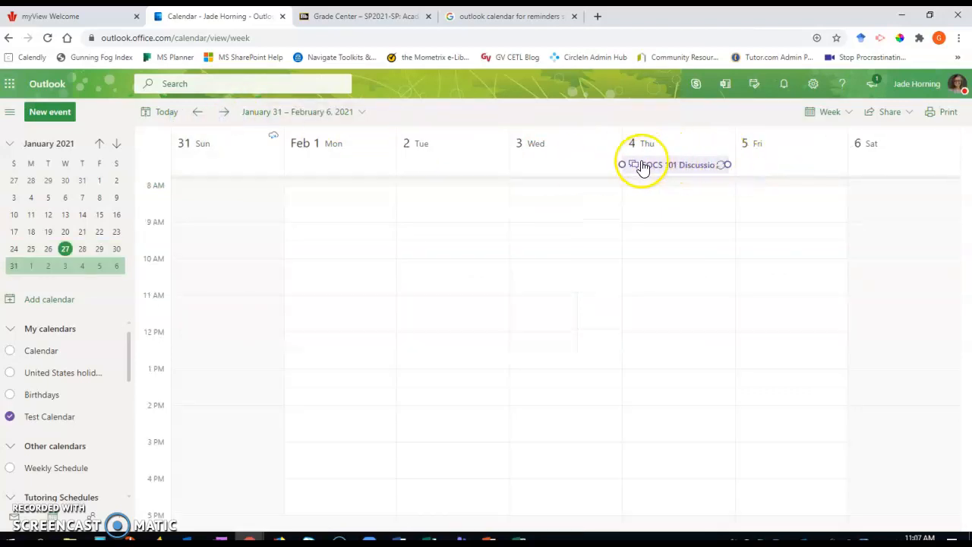
click(225, 112)
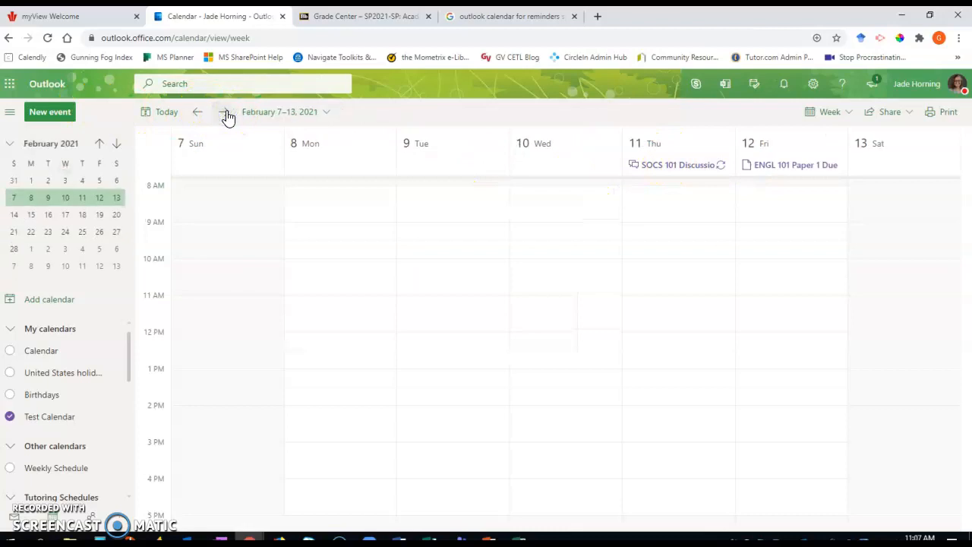
click(225, 114)
click(226, 113)
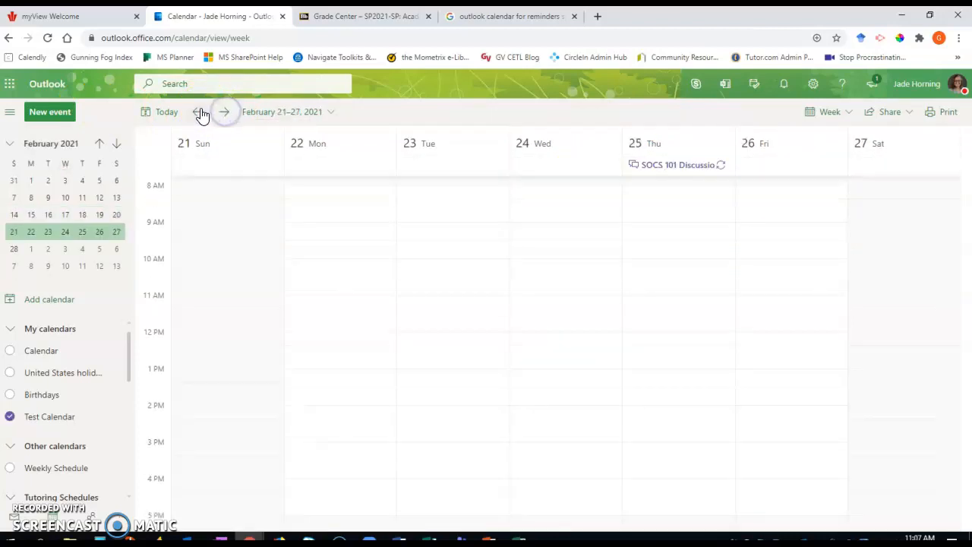
click(201, 113)
click(200, 113)
click(200, 111)
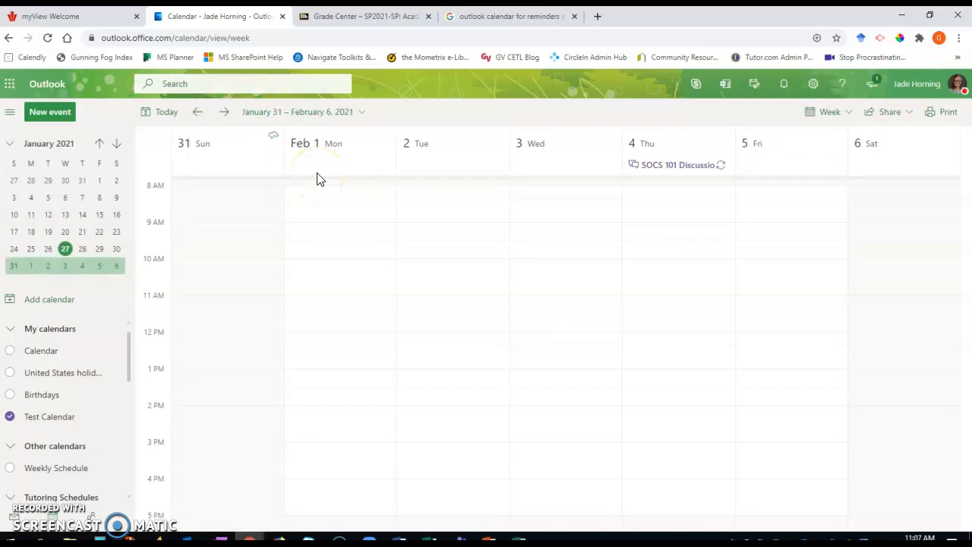